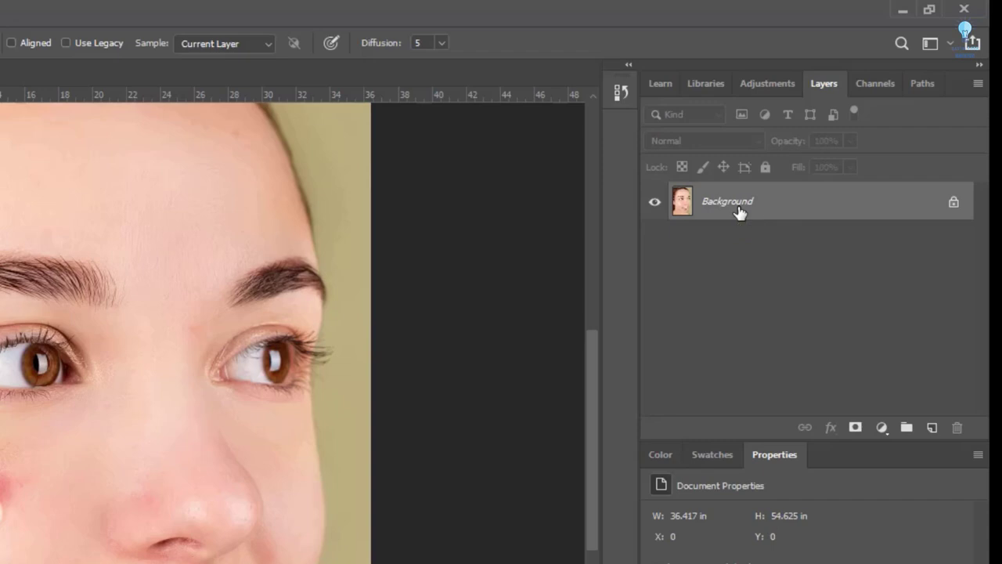
# Duplicate the Background layer as Layer 1 with Ctrl+J
pyautogui.hotkey('ctrl', 'j')
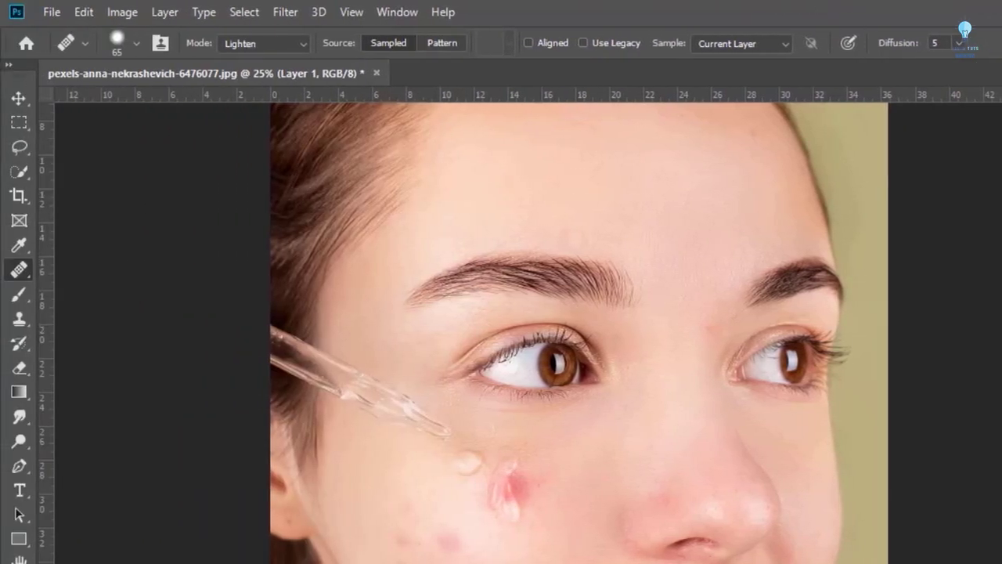
# Select the Spot Healing Brush and keep its blend mode at Lighten
pyautogui.rightClick(20, 276)
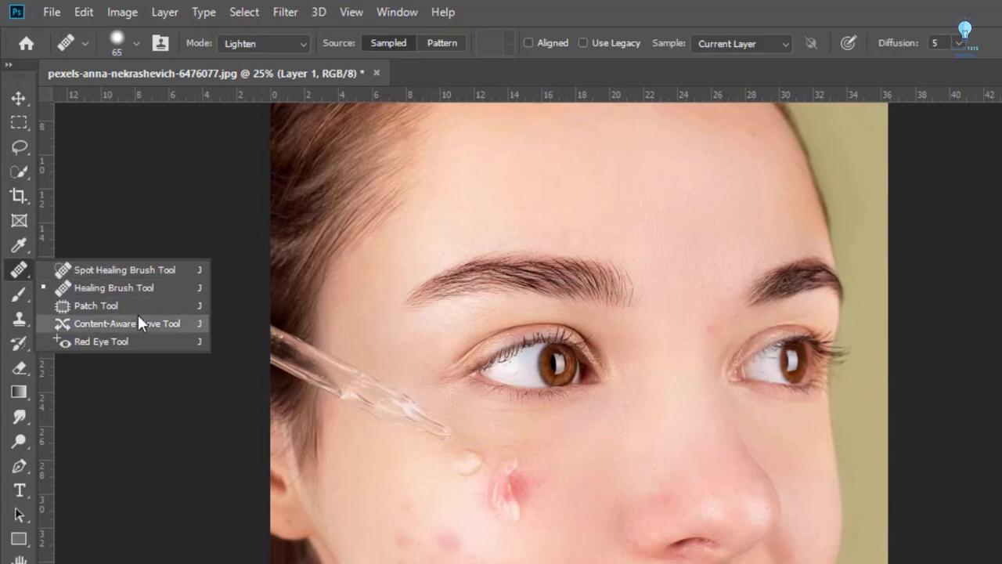
pyautogui.click(88, 270)
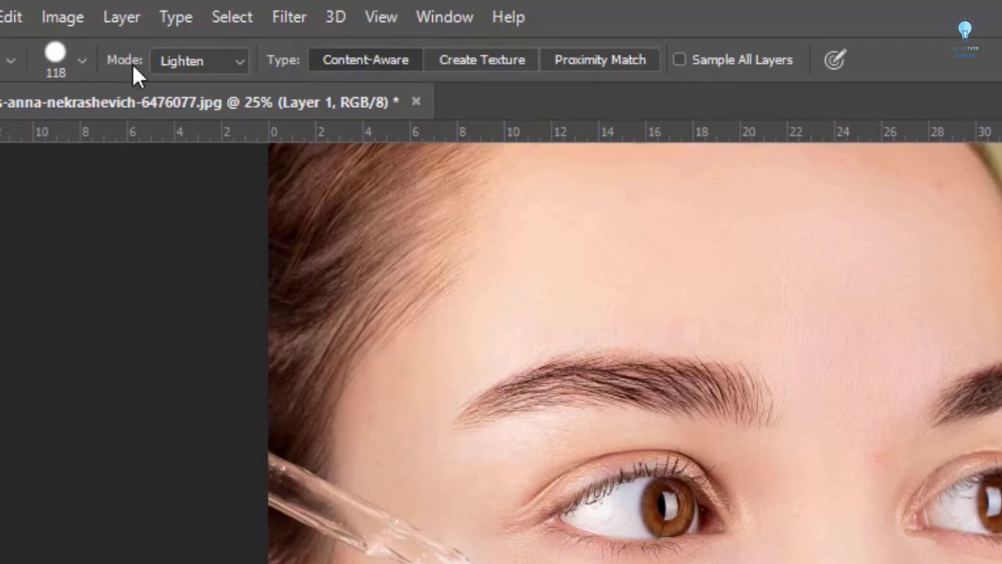
pyautogui.click(197, 61)
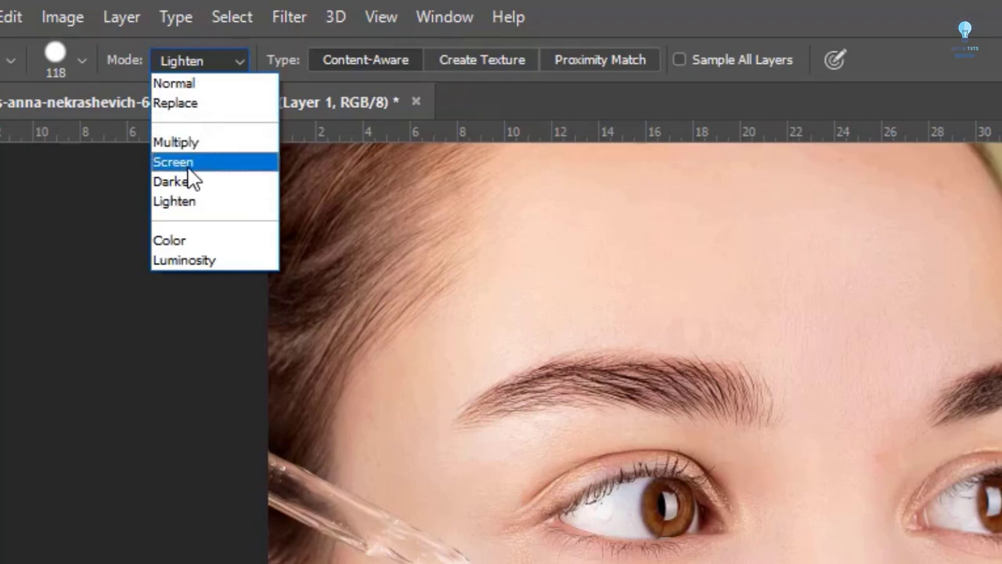
pyautogui.click(189, 206)
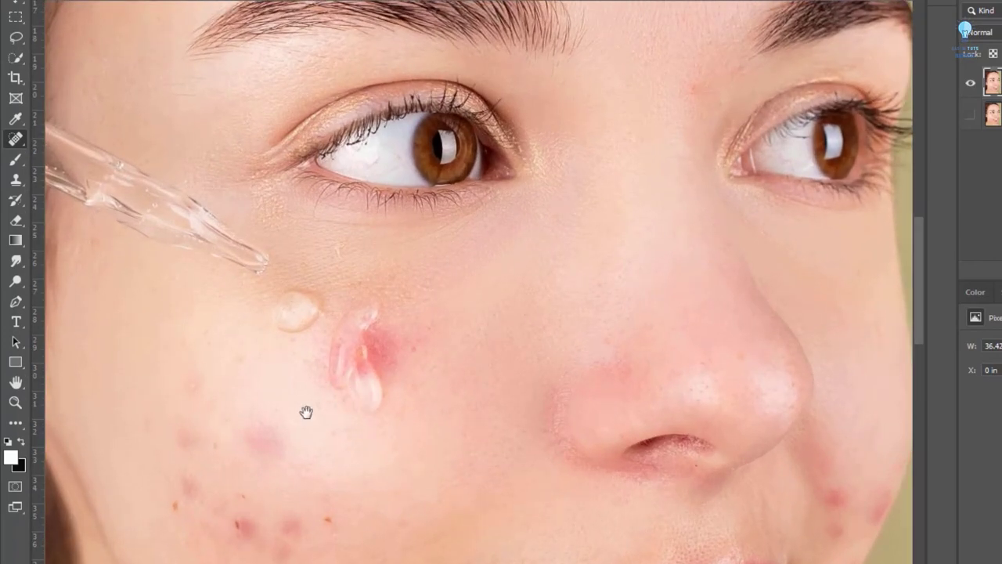
# Heal the blemishes running down the cheek toward the jawline and chin
pyautogui.moveTo(306, 411)
pyautogui.mouseDown()
pyautogui.moveTo(367, 172)
pyautogui.moveTo(365, 134)
pyautogui.mouseUp()
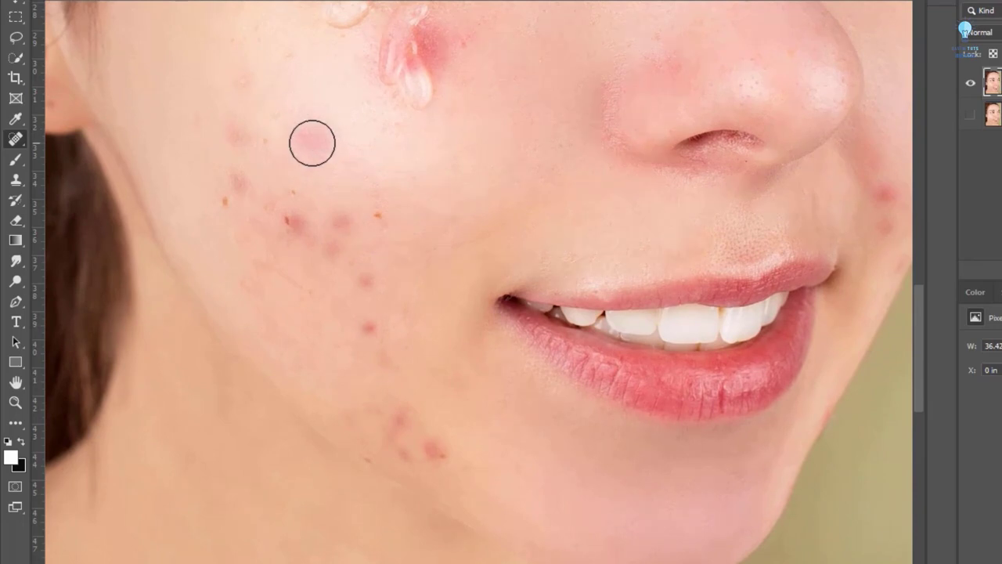
pyautogui.click(312, 141)
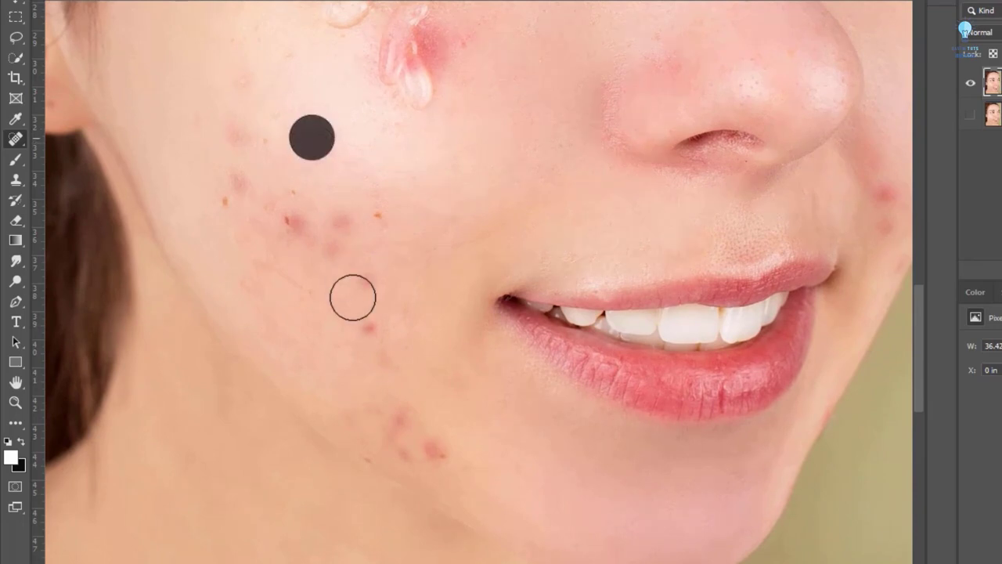
pyautogui.click(341, 224)
pyautogui.click(363, 279)
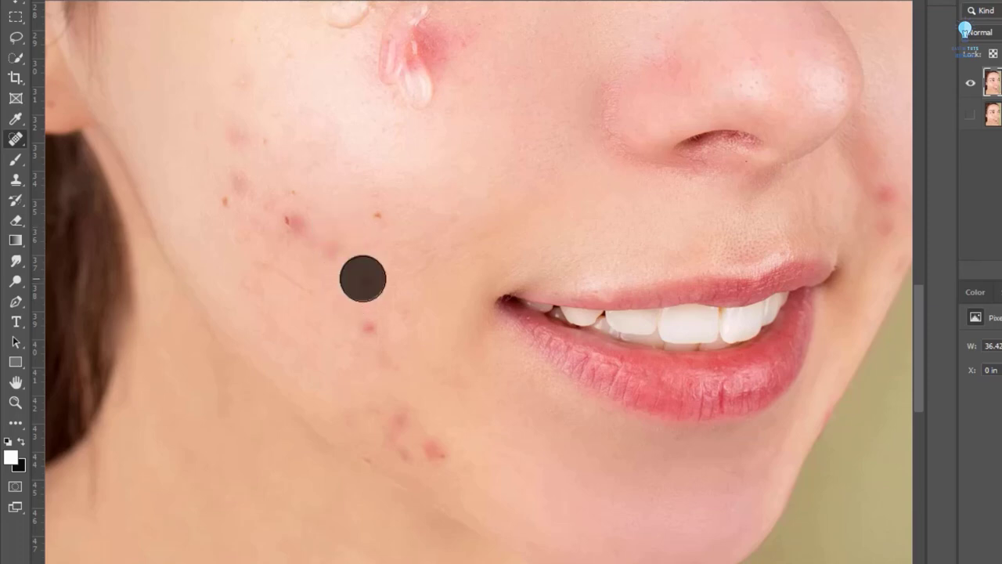
pyautogui.click(367, 329)
pyautogui.click(438, 454)
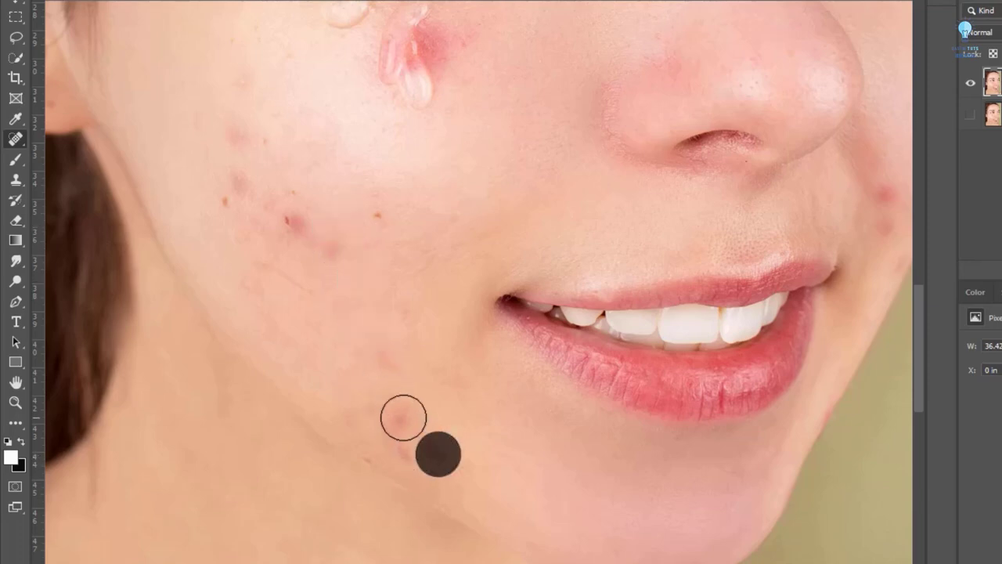
pyautogui.click(403, 417)
pyautogui.click(403, 449)
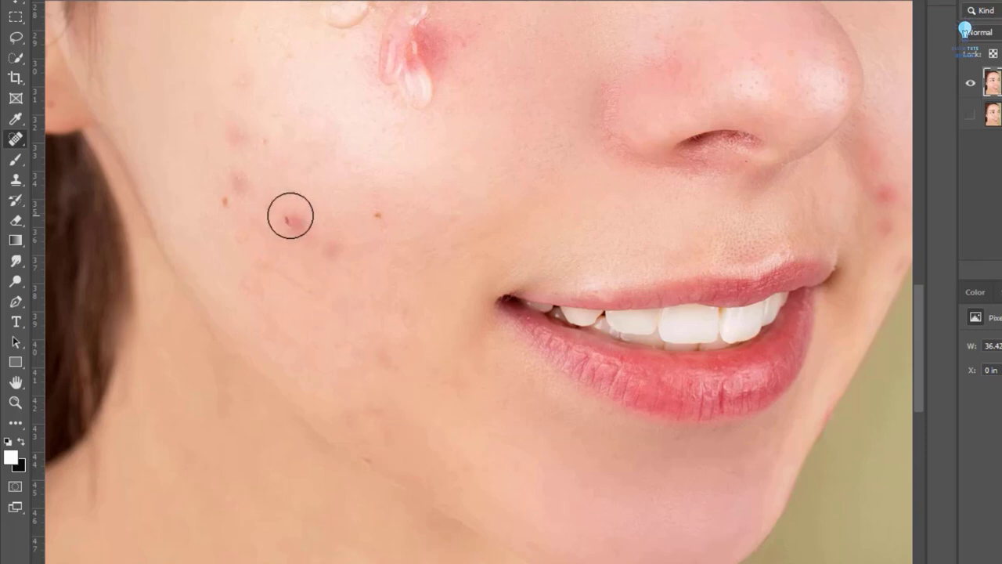
pyautogui.click(290, 215)
pyautogui.click(325, 249)
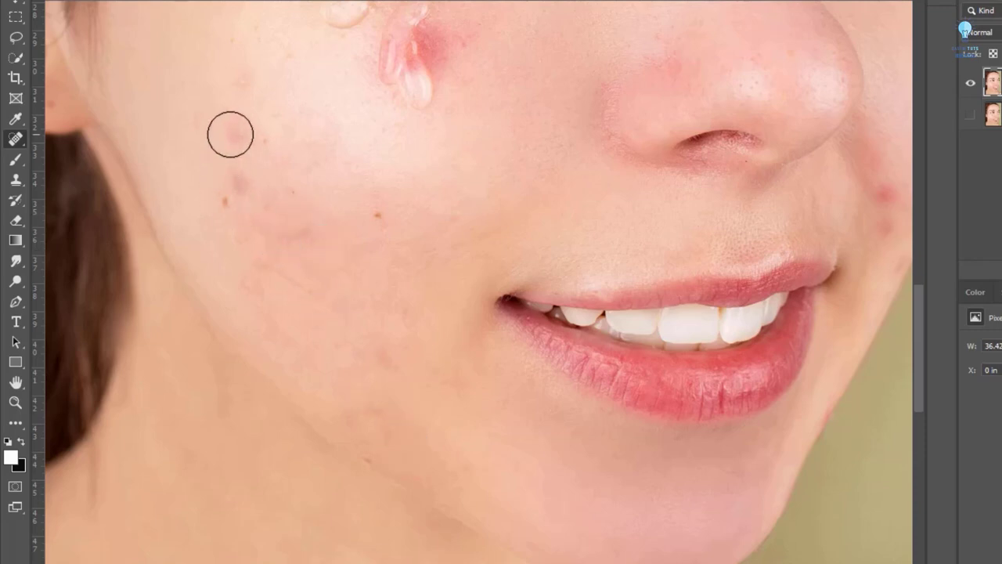
# Heal the remaining upper-cheek blemishes and faint leftover spots
pyautogui.click(230, 134)
pyautogui.click(238, 82)
pyautogui.click(223, 209)
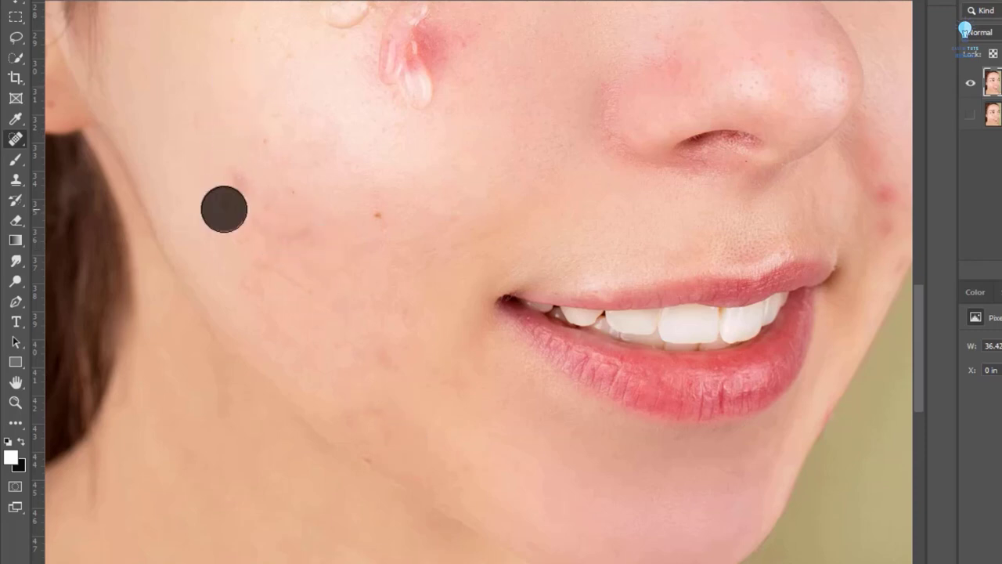
pyautogui.click(269, 133)
pyautogui.click(374, 209)
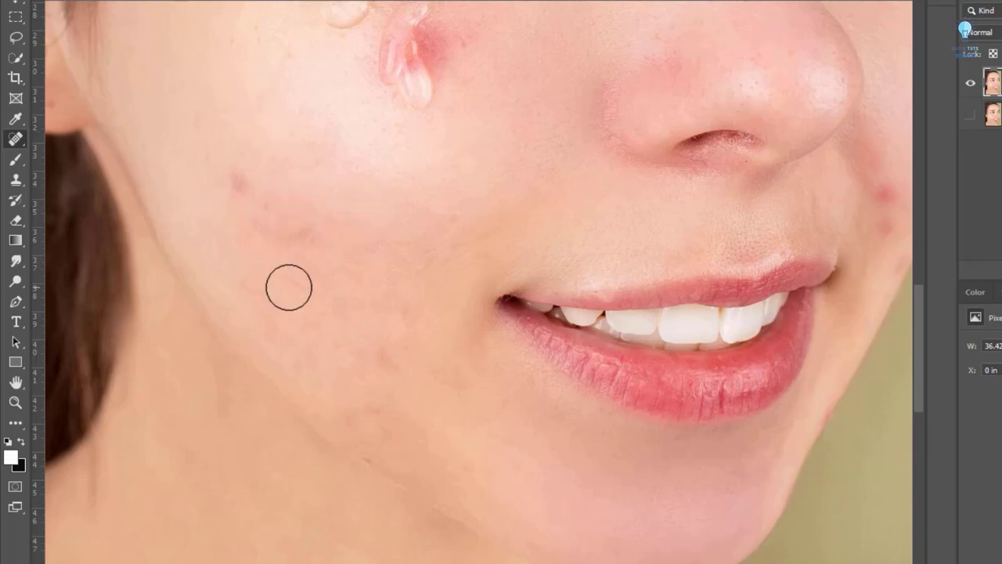
pyautogui.click(367, 424)
pyautogui.click(229, 169)
pyautogui.click(392, 352)
pyautogui.click(444, 43)
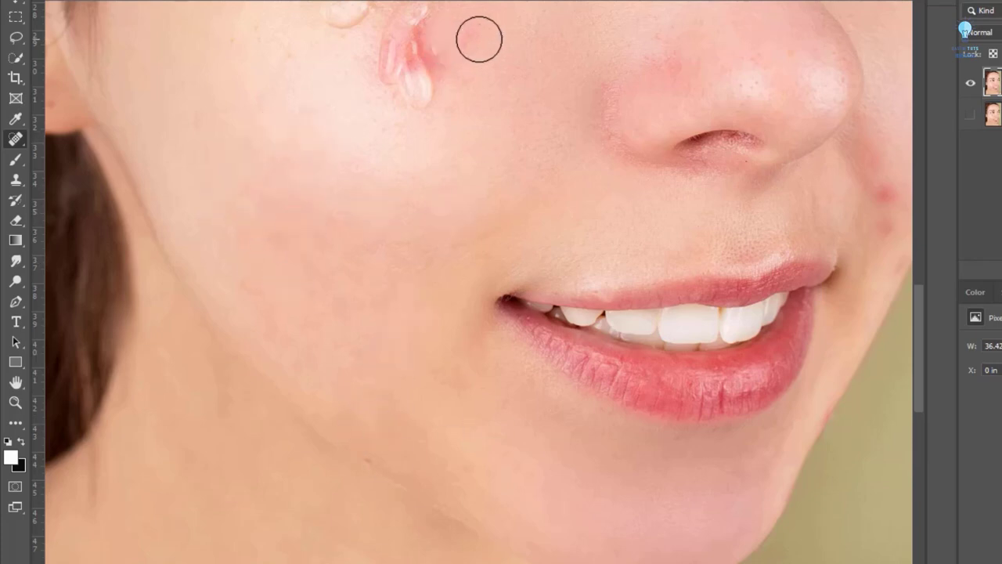
# Heal the spot beside the far corner of the mouth
pyautogui.hscroll(5, 549, 195)
pyautogui.click(537, 222)
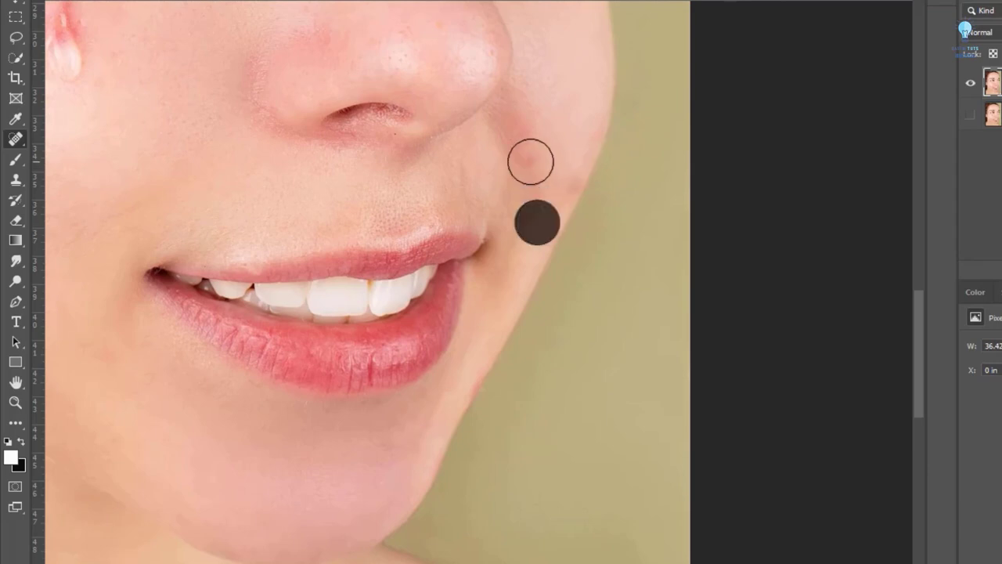
pyautogui.moveTo(245, 236); pyautogui.dragTo(528, 257)
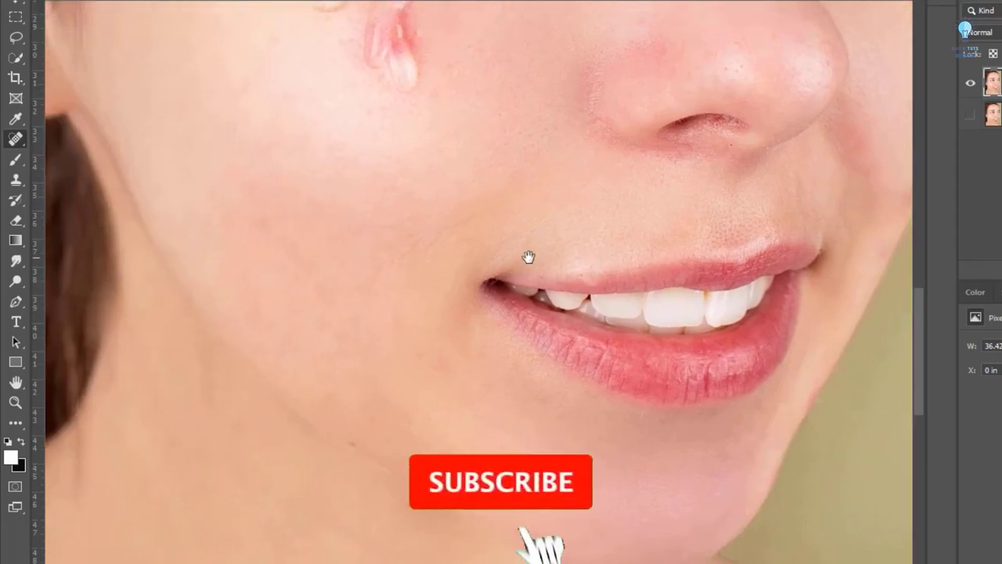
pyautogui.scroll(-5, 528, 256)
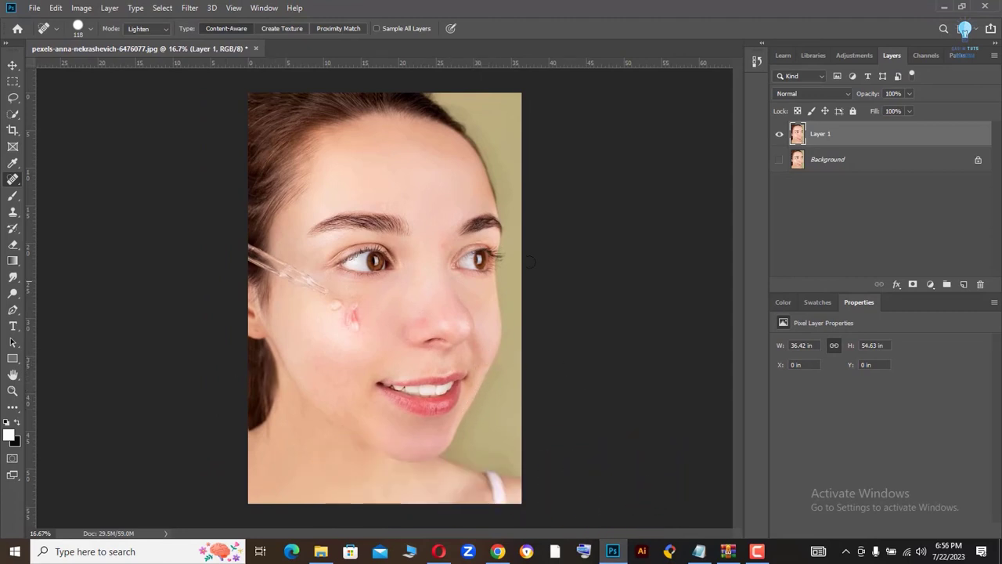
# Toggle Layer 1 on and off against the original, then select Background
pyautogui.click(779, 136)
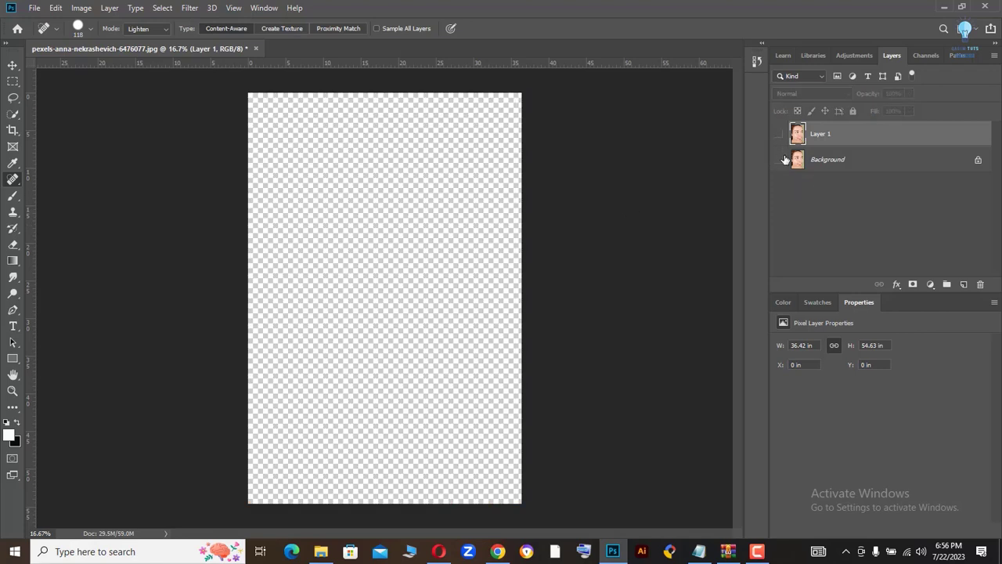
pyautogui.click(780, 160)
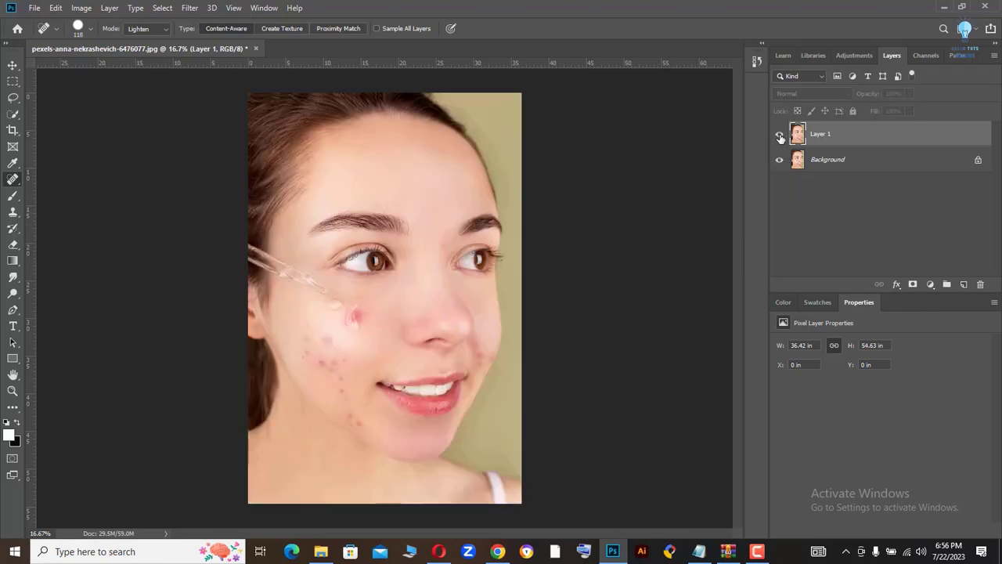
pyautogui.click(780, 137)
pyautogui.click(779, 137)
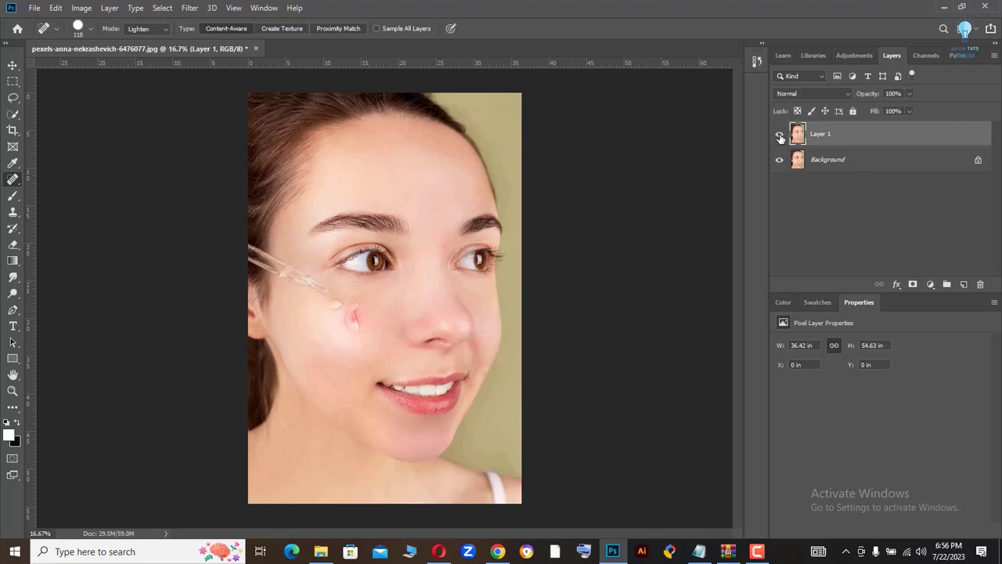
pyautogui.click(807, 160)
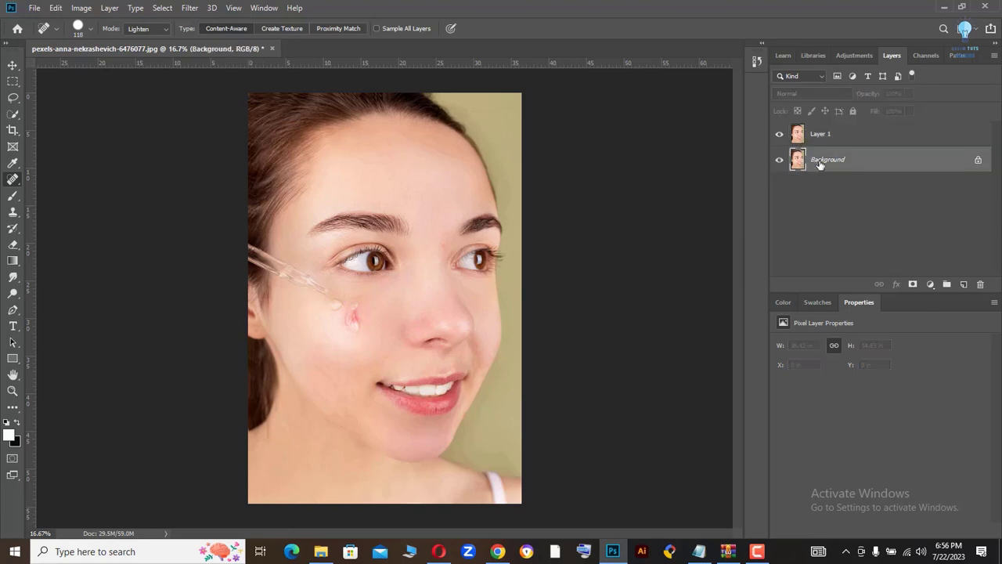
# Duplicate Background, hide Layer 1, and zoom in on the cheek with the Healing Brush
pyautogui.hotkey('ctrl', 'j')
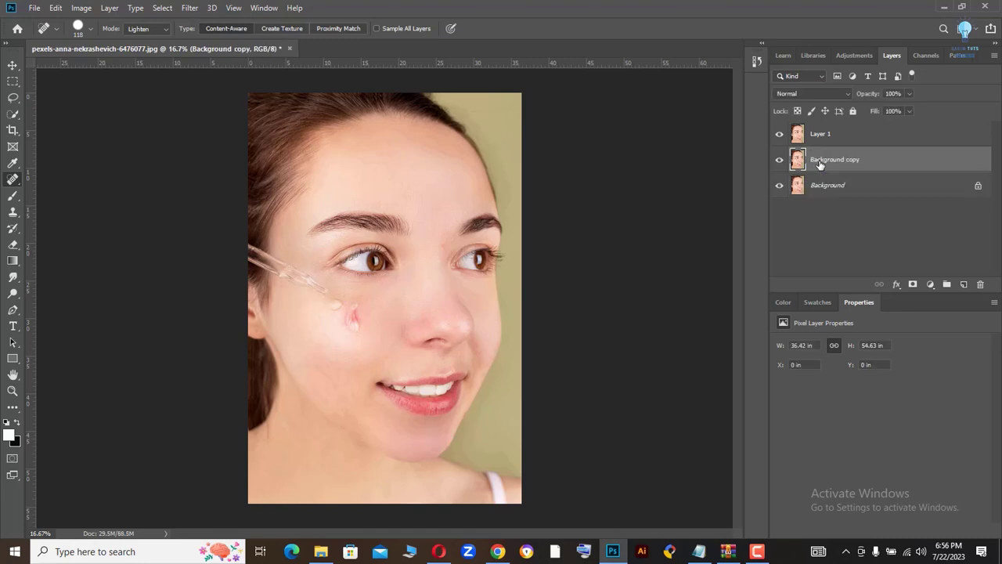
pyautogui.click(779, 135)
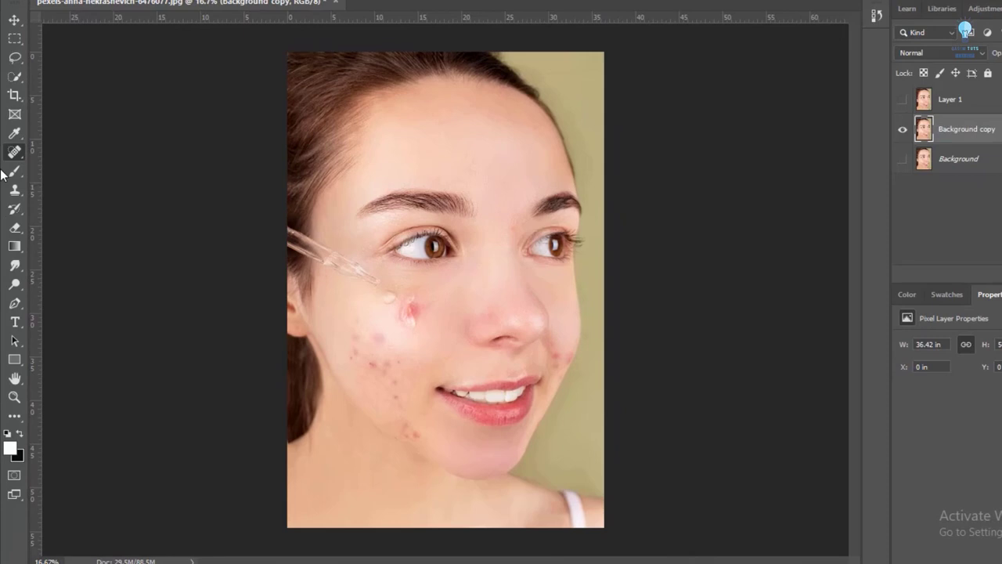
pyautogui.rightClick(19, 78)
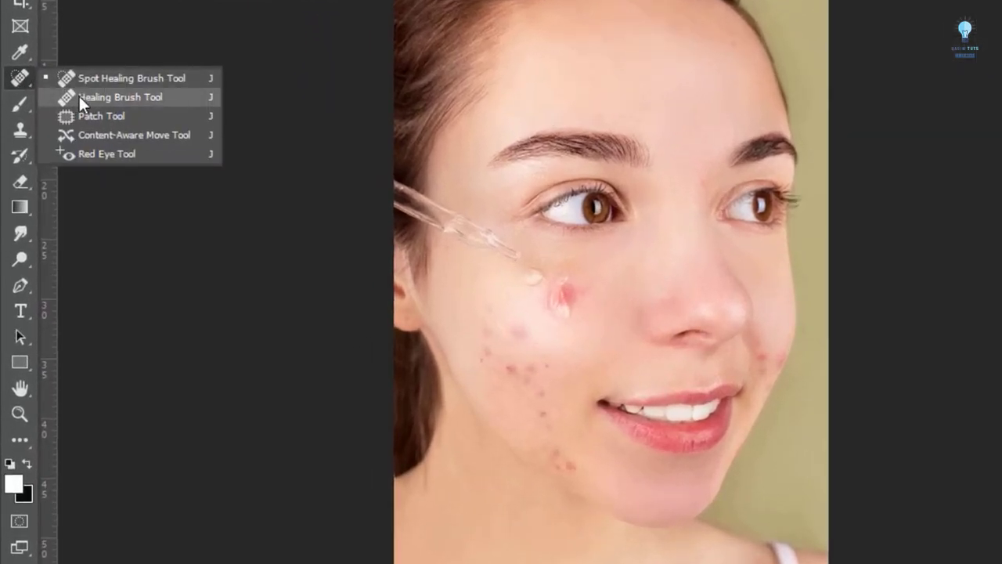
pyautogui.click(78, 97)
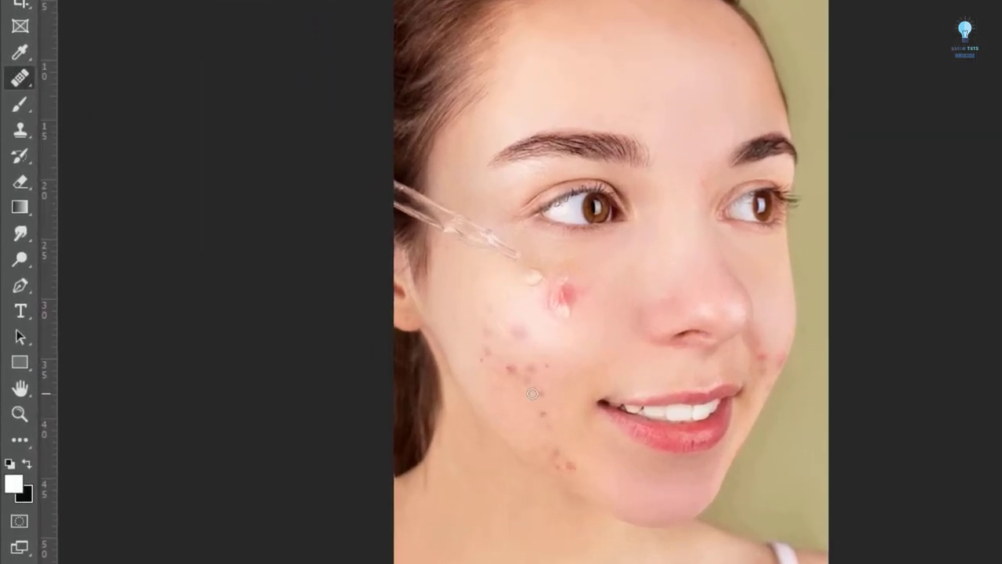
pyautogui.hotkey('ctrl', '+')
pyautogui.hotkey('ctrl', '+')
pyautogui.hotkey('ctrl', '+')
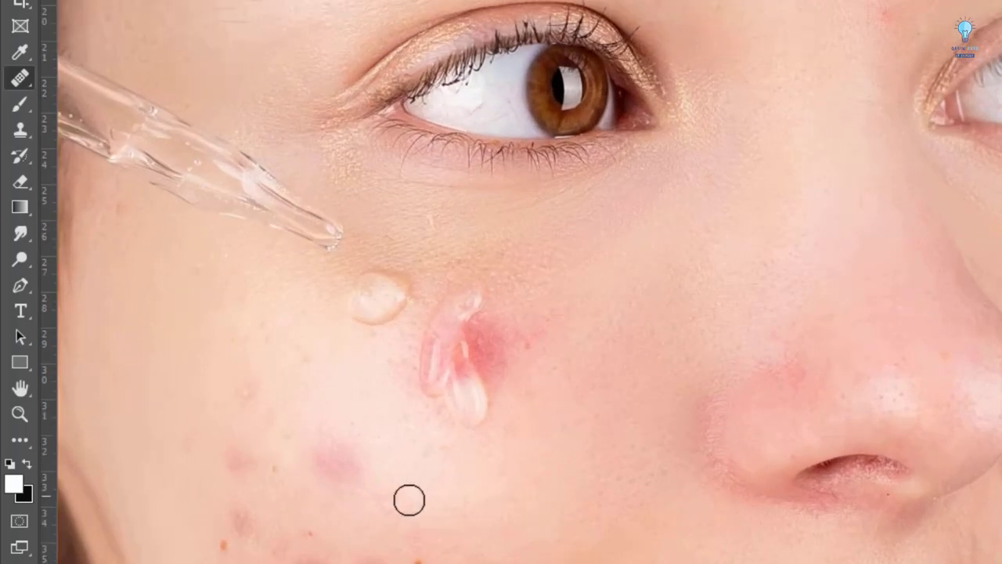
pyautogui.moveTo(399, 521); pyautogui.dragTo(444, 163)
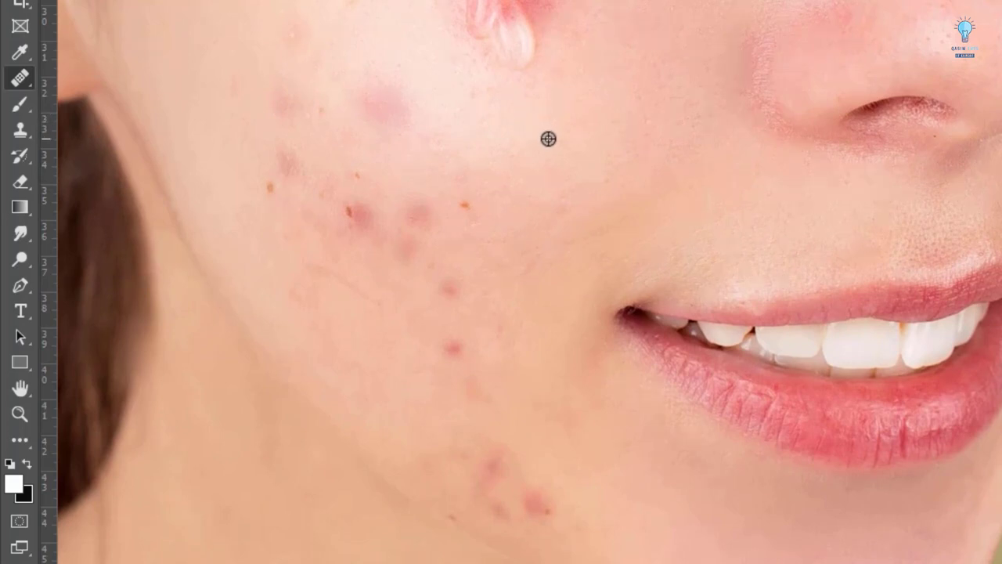
# Heal the orange, pink and brown cheek spots and the red chin blemish, then fit on screen
pyautogui.keyDown('alt'); pyautogui.click(548, 138); pyautogui.keyUp('alt')
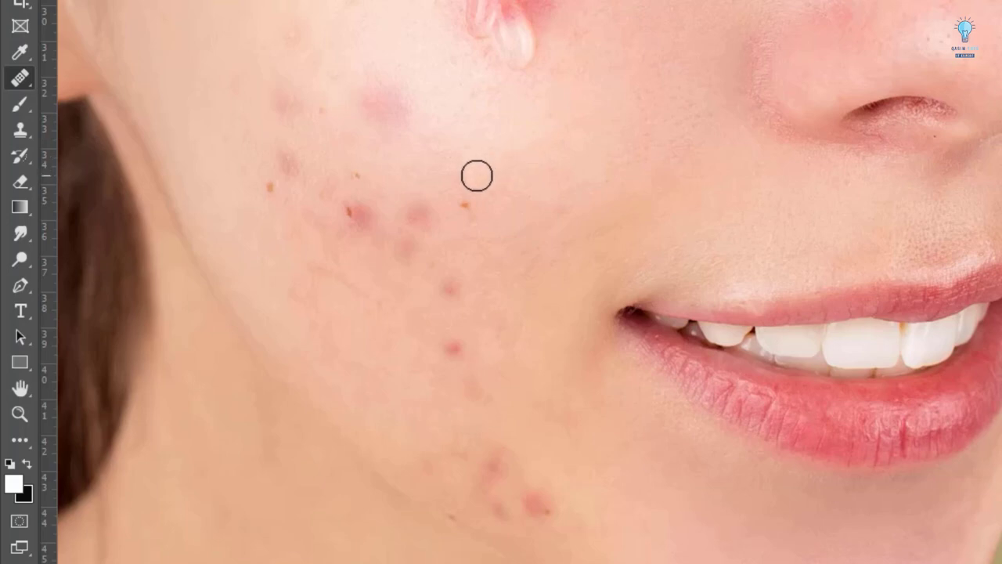
pyautogui.click(454, 206)
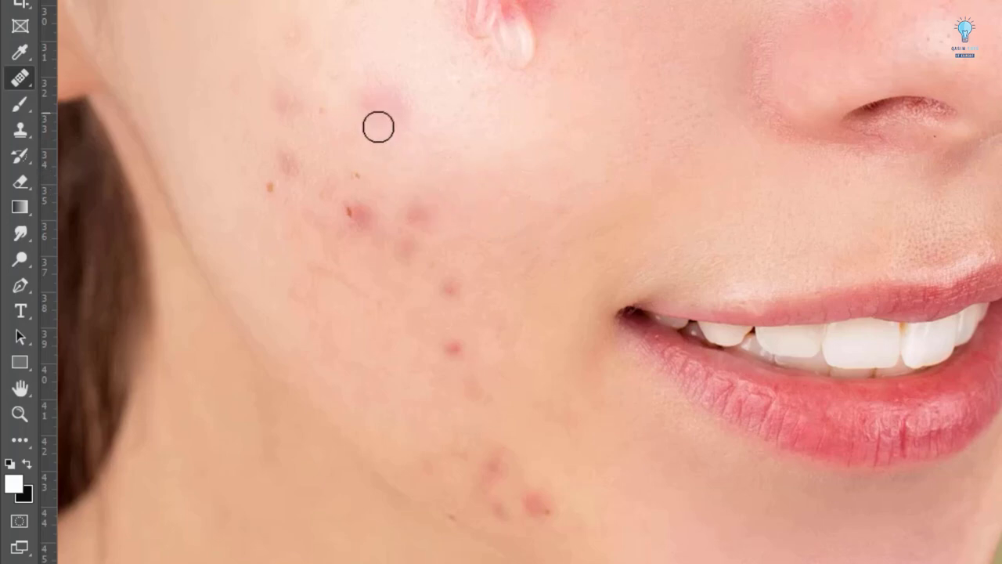
pyautogui.click(382, 104)
pyautogui.moveTo(377, 186)
pyautogui.mouseDown()
pyautogui.moveTo(459, 369)
pyautogui.moveTo(367, 204)
pyautogui.moveTo(342, 214)
pyautogui.mouseUp()
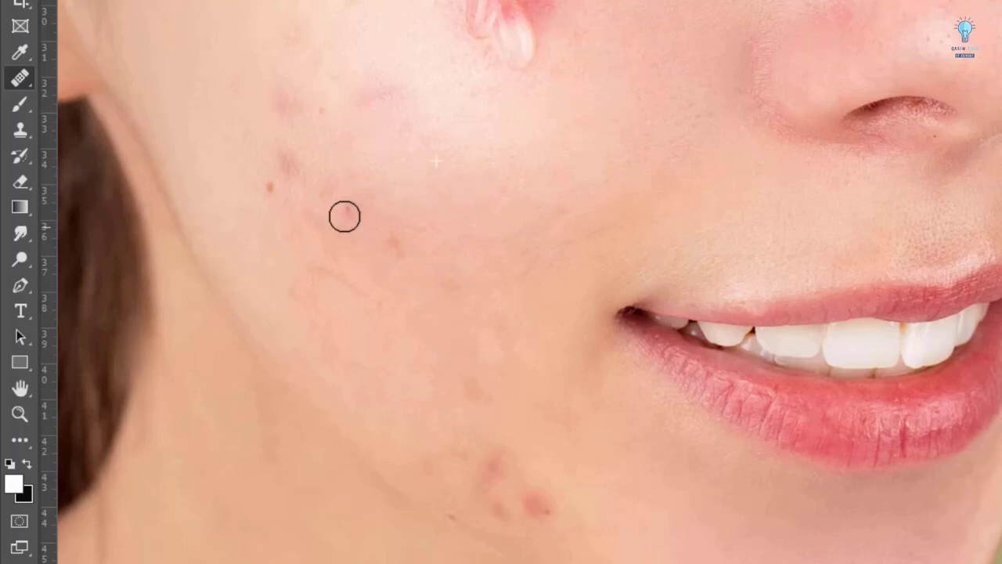
pyautogui.click(287, 101)
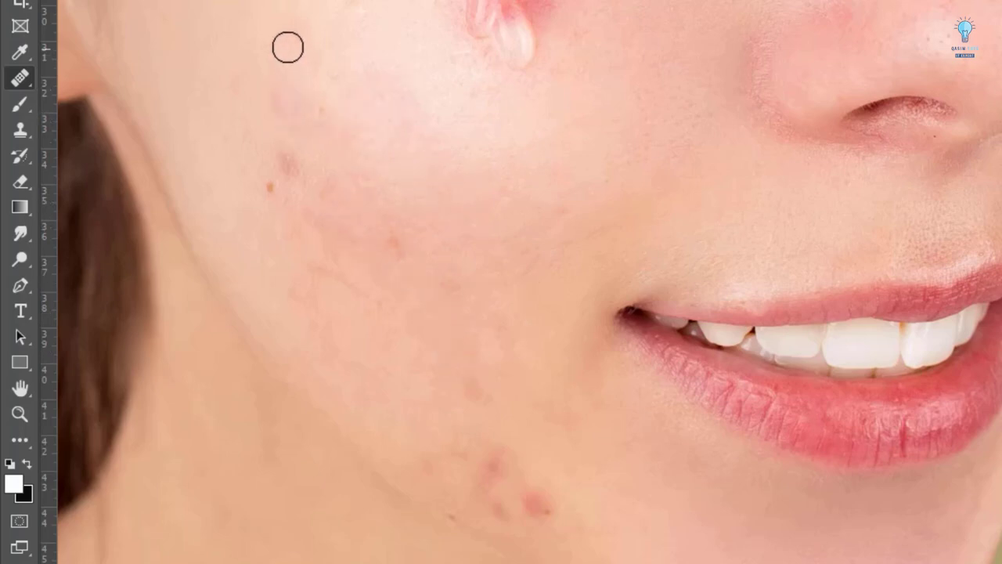
pyautogui.moveTo(270, 194)
pyautogui.mouseDown()
pyautogui.moveTo(276, 225)
pyautogui.moveTo(453, 434)
pyautogui.moveTo(503, 461)
pyautogui.moveTo(540, 515)
pyautogui.moveTo(463, 468)
pyautogui.moveTo(501, 510)
pyautogui.mouseUp()
pyautogui.click(477, 460)
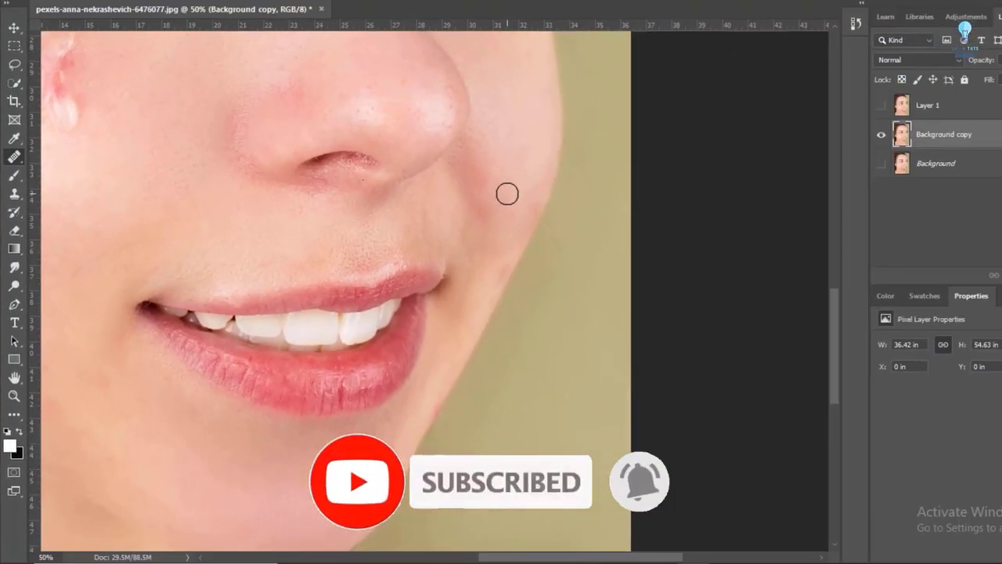
pyautogui.hotkey('ctrl', '0')
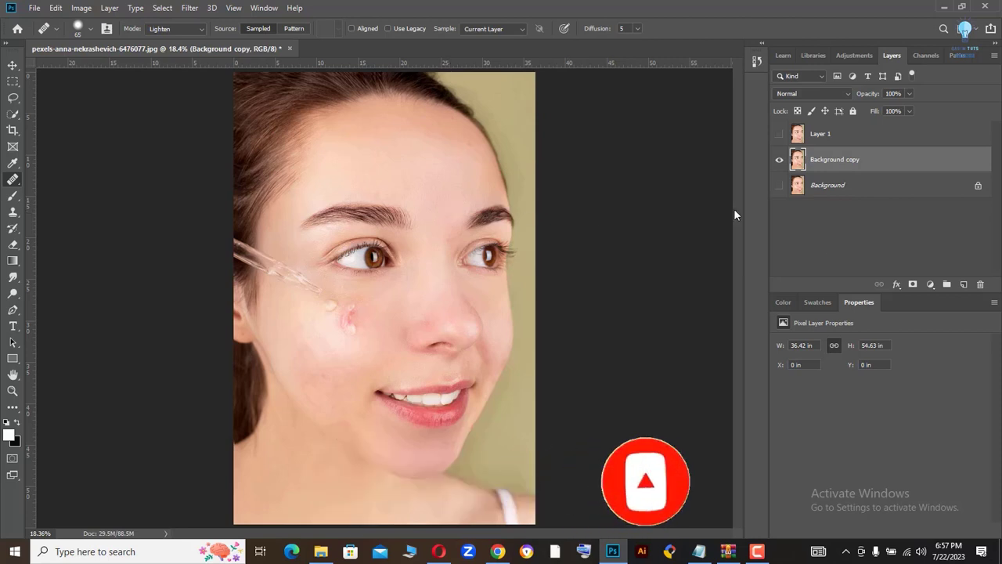
# Toggle the retouched Background copy to compare, then select the original Background
pyautogui.click(778, 161)
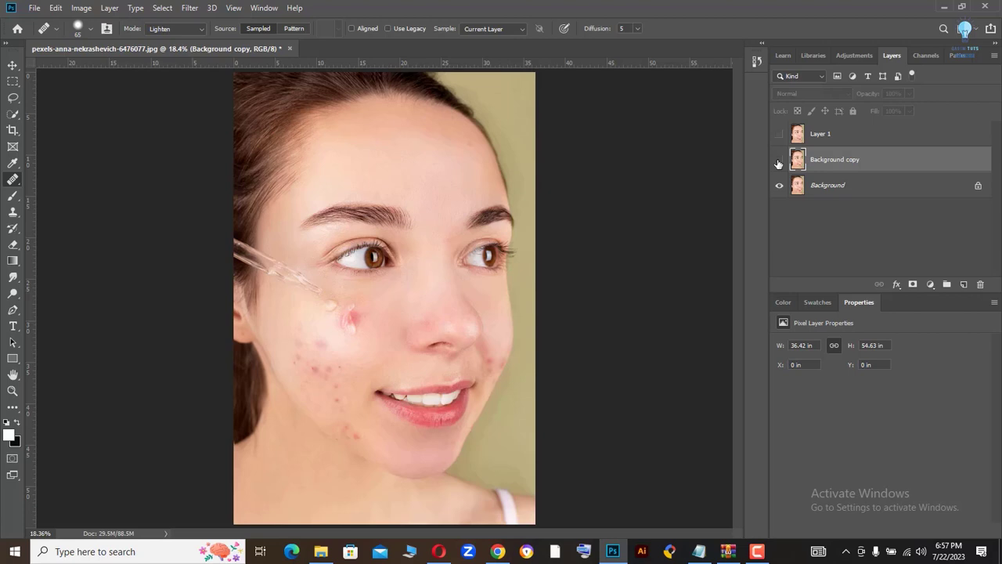
pyautogui.click(779, 161)
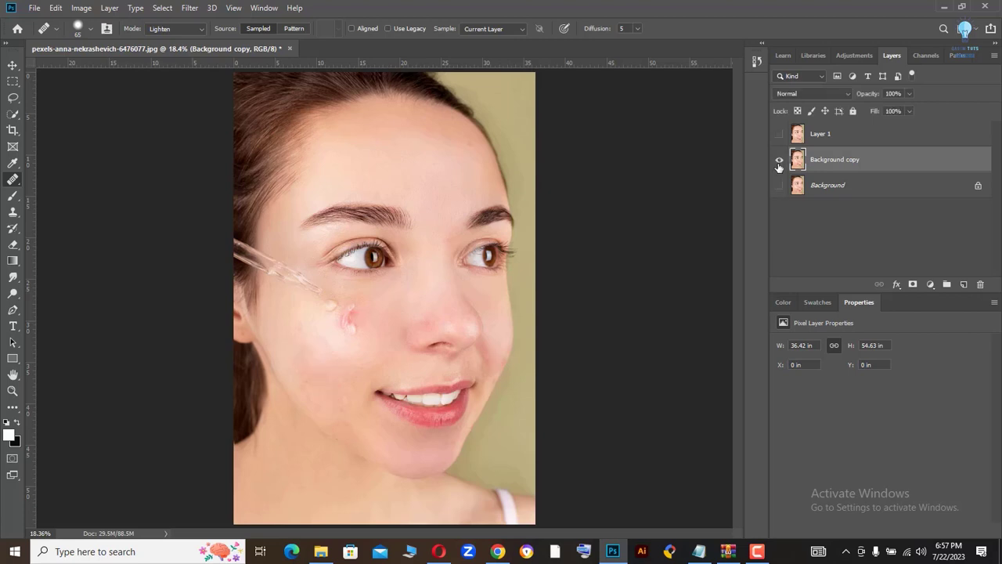
pyautogui.click(822, 191)
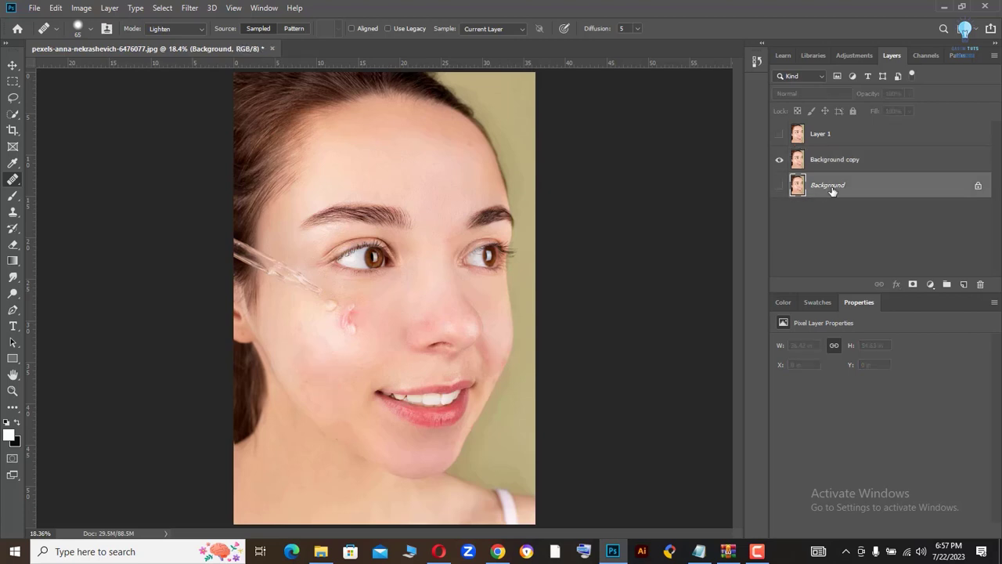
# Duplicate Background as Background copy 2 and make it the only visible layer
pyautogui.hotkey('ctrl', 'j')
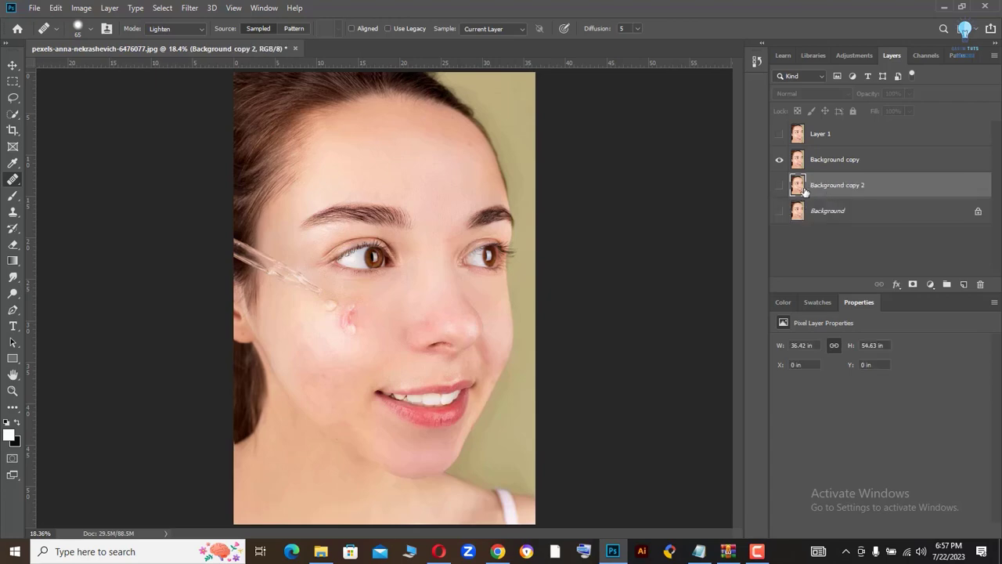
pyautogui.click(779, 159)
pyautogui.click(778, 185)
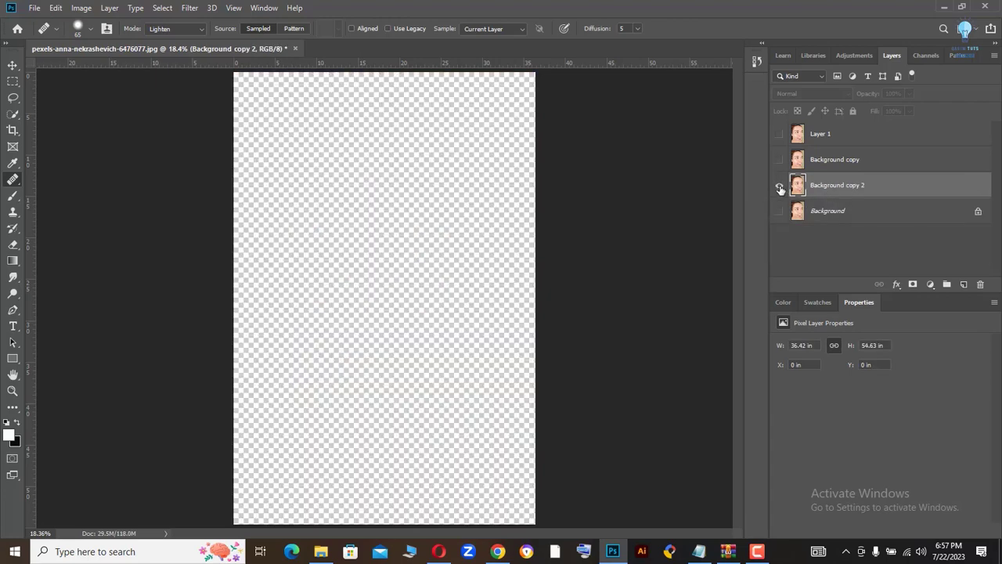
pyautogui.scroll(2, 300, 344)
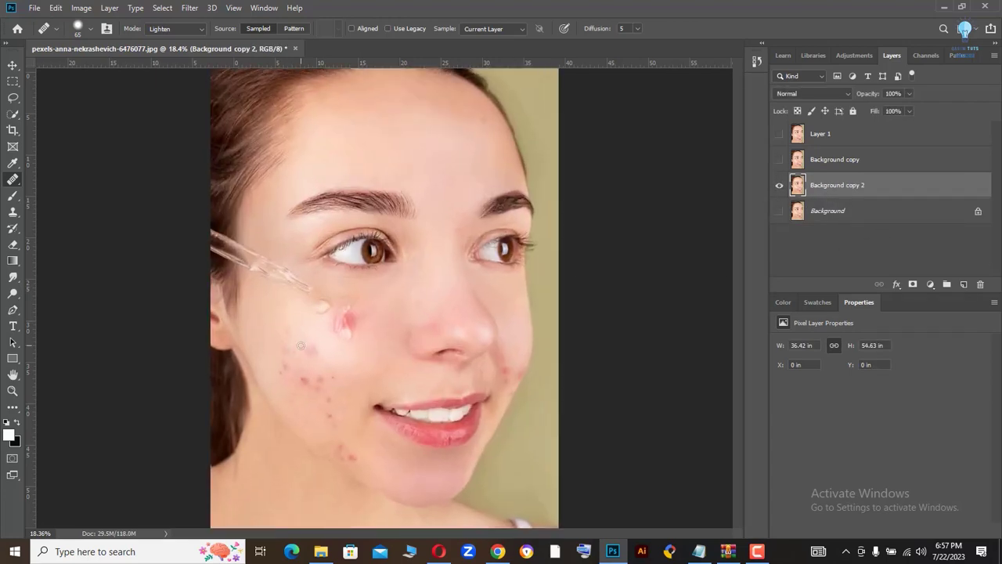
pyautogui.scroll(2, 294, 346)
pyautogui.scroll(2, 288, 348)
pyautogui.scroll(1, 282, 350)
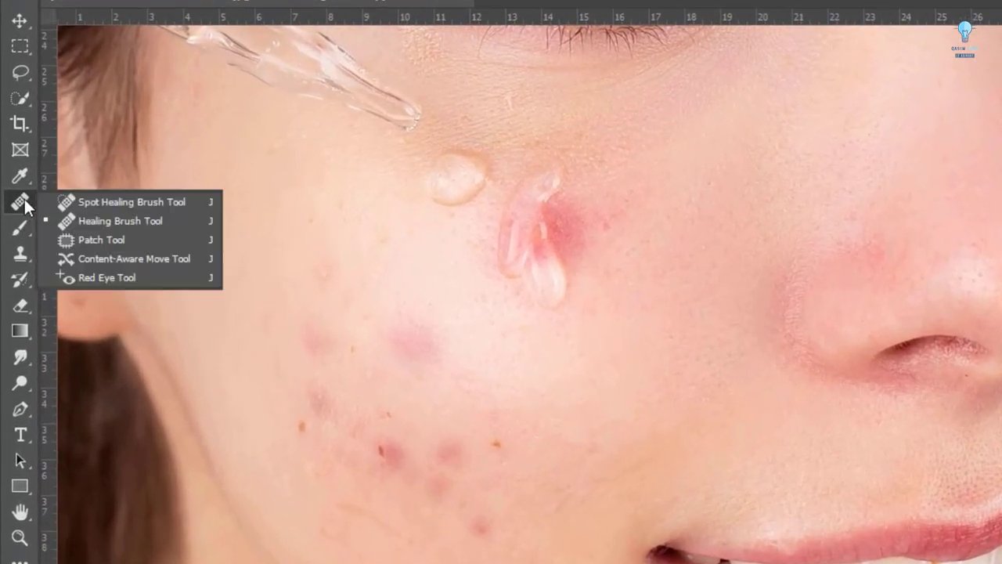
# Select the Patch Tool and set its patch mode to Content-Aware
pyautogui.rightClick(20, 202)
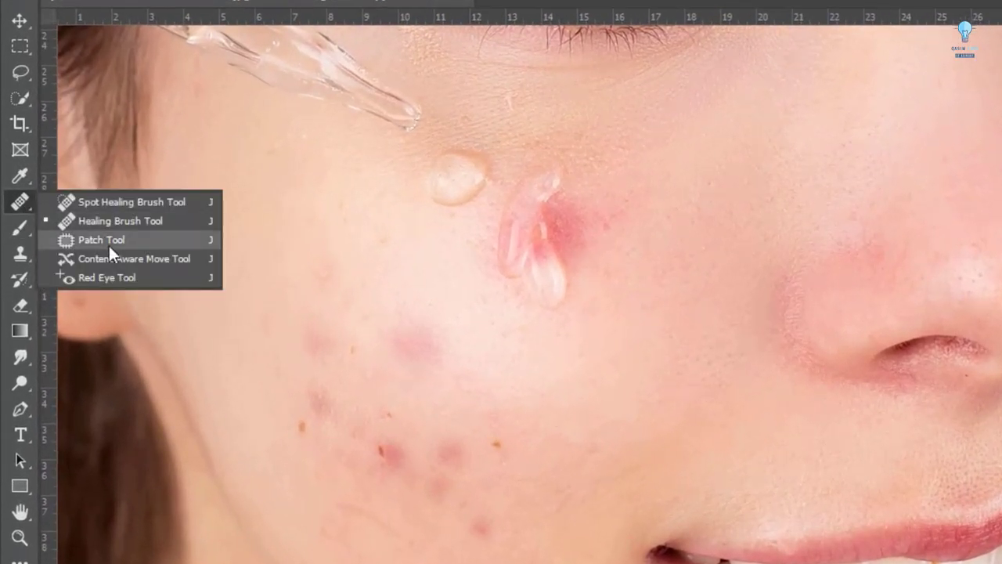
pyautogui.click(108, 245)
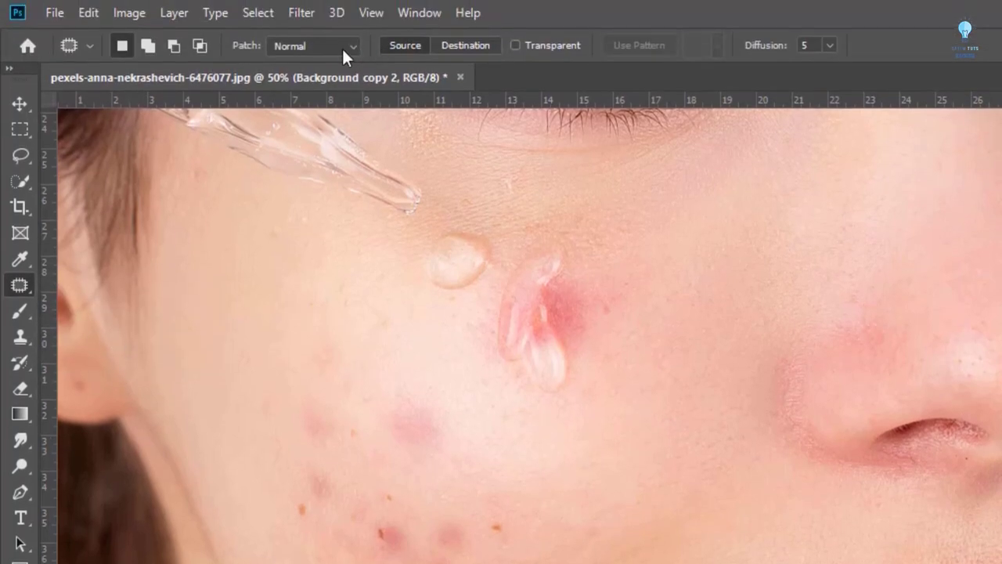
pyautogui.click(337, 47)
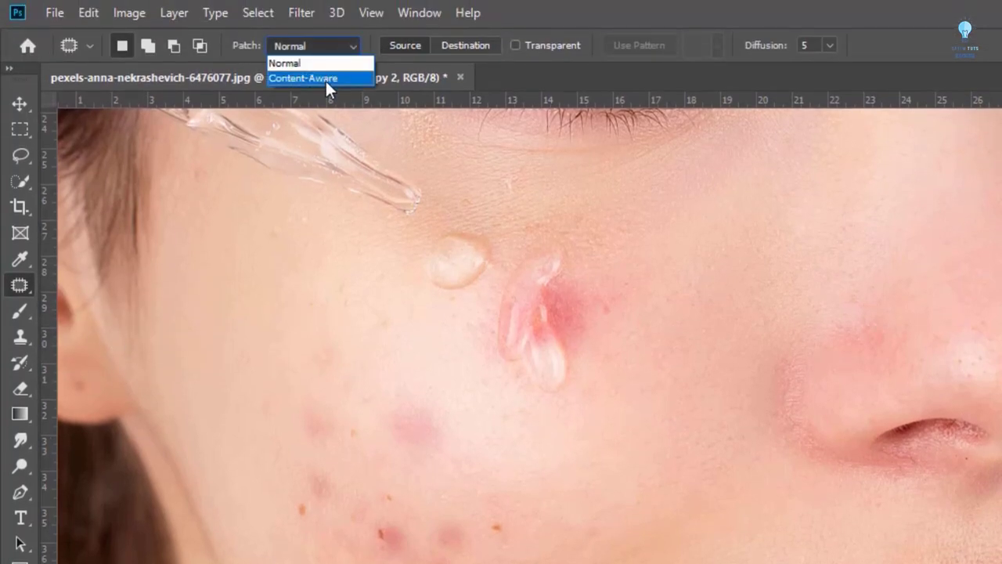
pyautogui.click(325, 79)
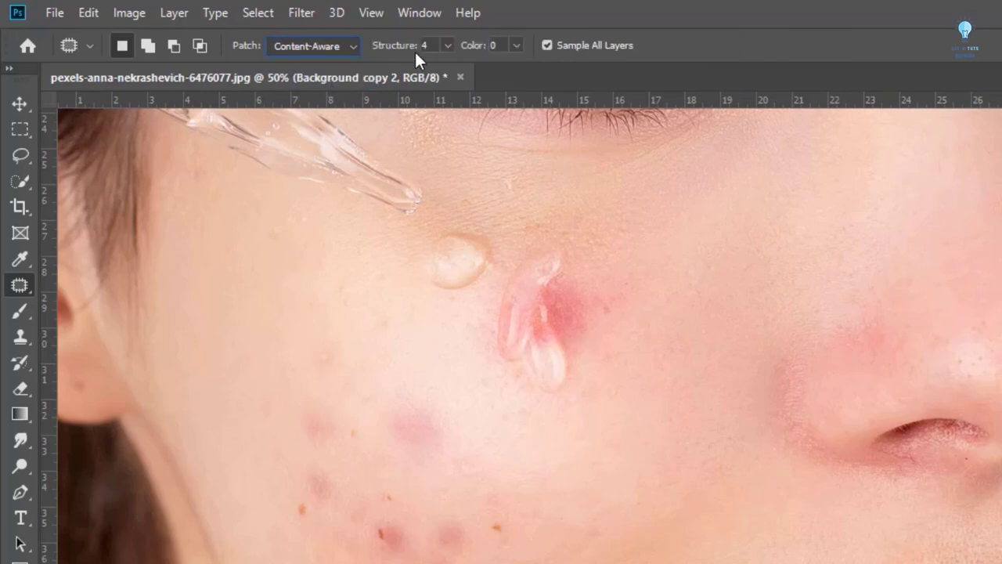
pyautogui.click(320, 63)
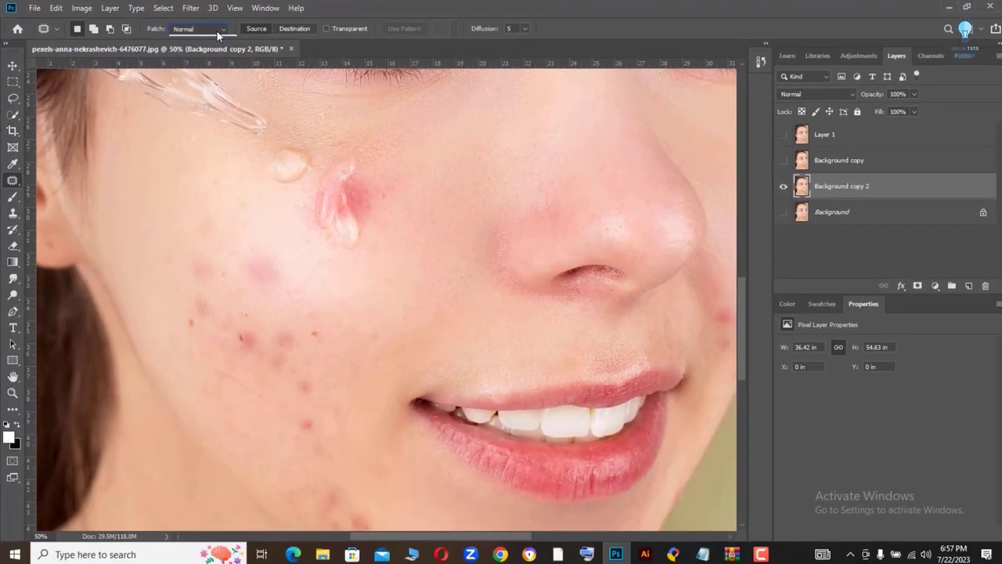
pyautogui.click(216, 30)
pyautogui.click(191, 48)
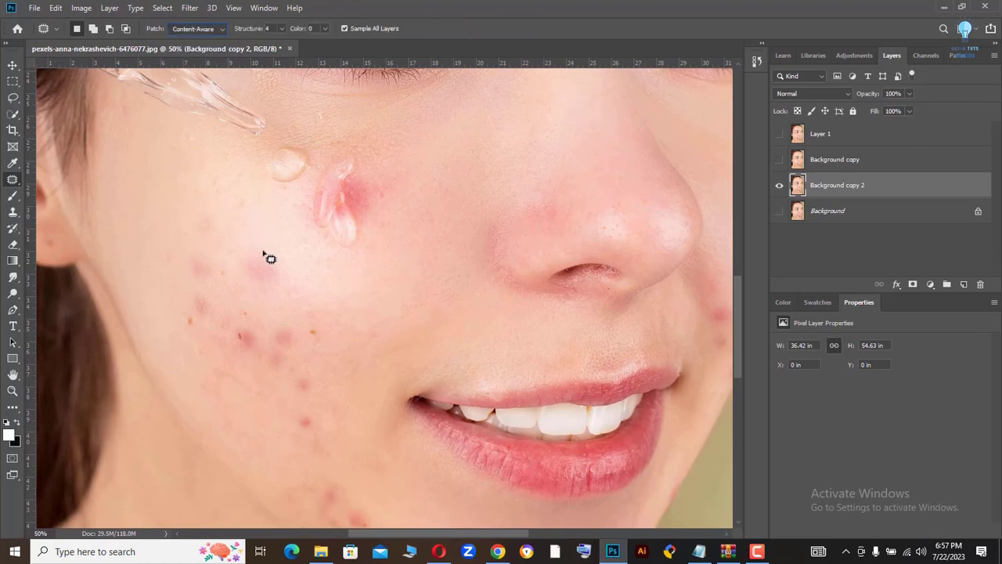
# Patch the upper-cheek and lower-cheek blemishes, deselecting after each
pyautogui.moveTo(276, 249)
pyautogui.mouseDown()
pyautogui.moveTo(253, 253)
pyautogui.moveTo(250, 284)
pyautogui.moveTo(290, 287)
pyautogui.moveTo(274, 249)
pyautogui.moveTo(338, 293)
pyautogui.mouseUp()
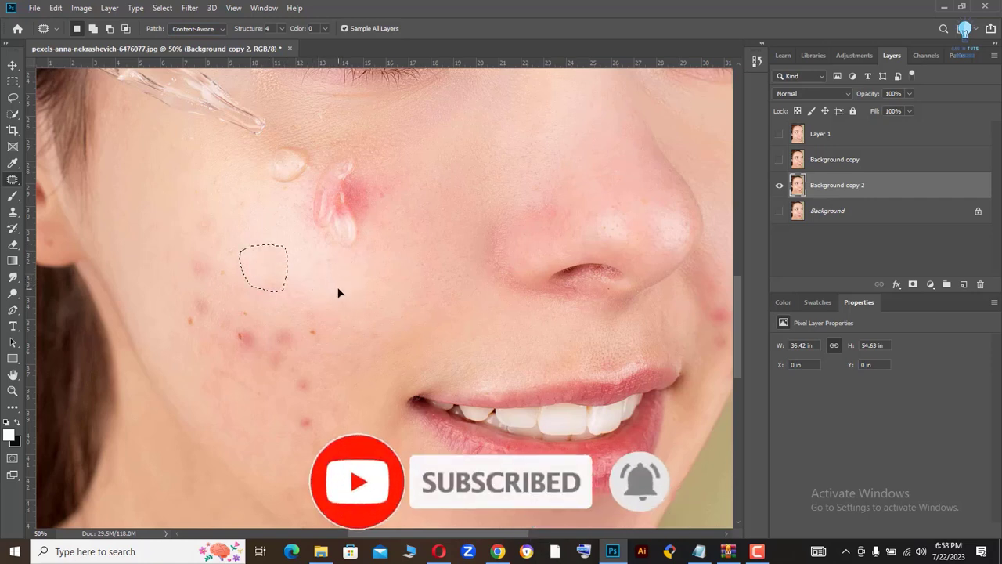
pyautogui.hotkey('ctrl', 'd')
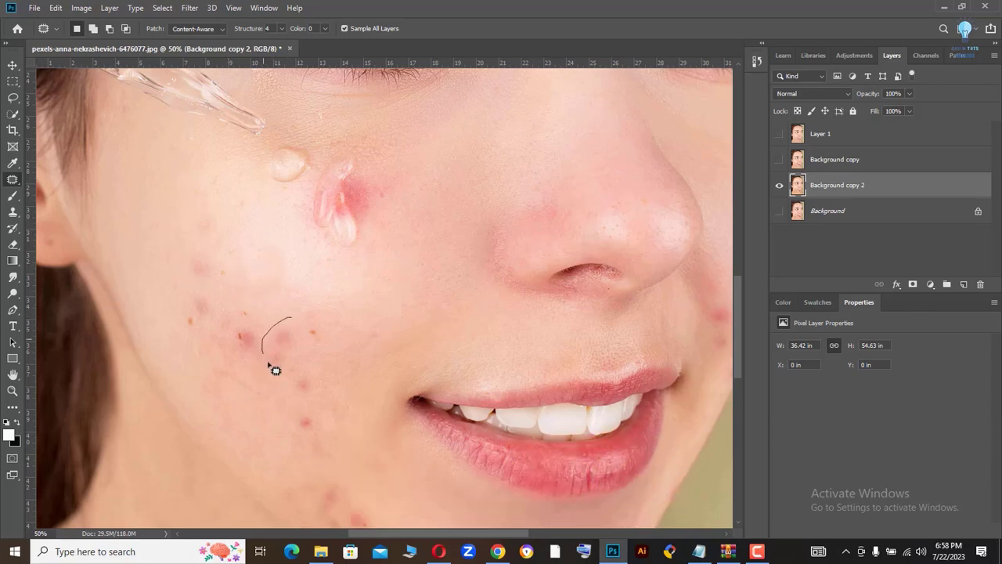
pyautogui.moveTo(295, 325); pyautogui.dragTo(368, 295)
pyautogui.hotkey('ctrl', 'd')
pyautogui.rightClick(14, 182)
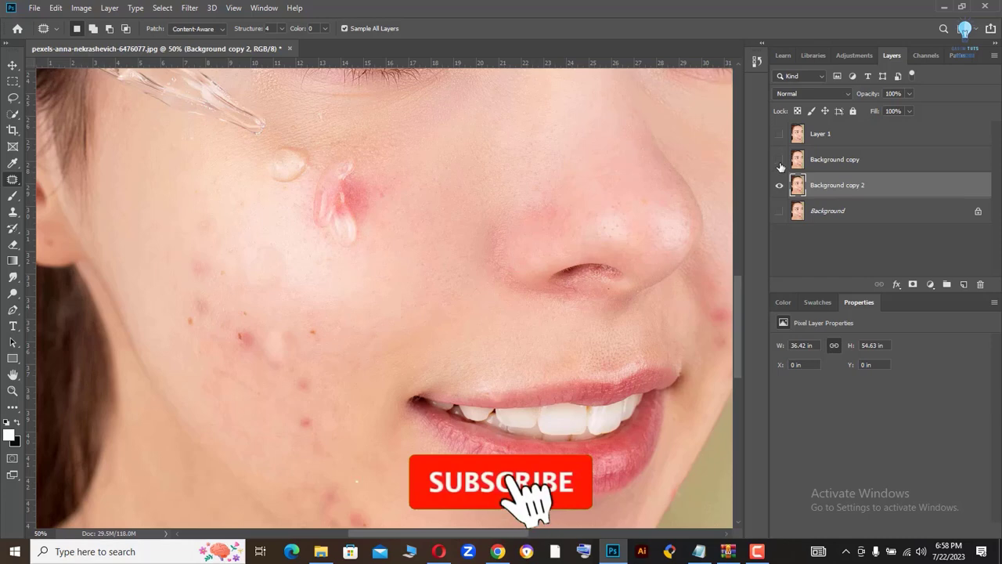
# Show only Layer 1 and zoom out twice to view the whole portrait
pyautogui.click(779, 160)
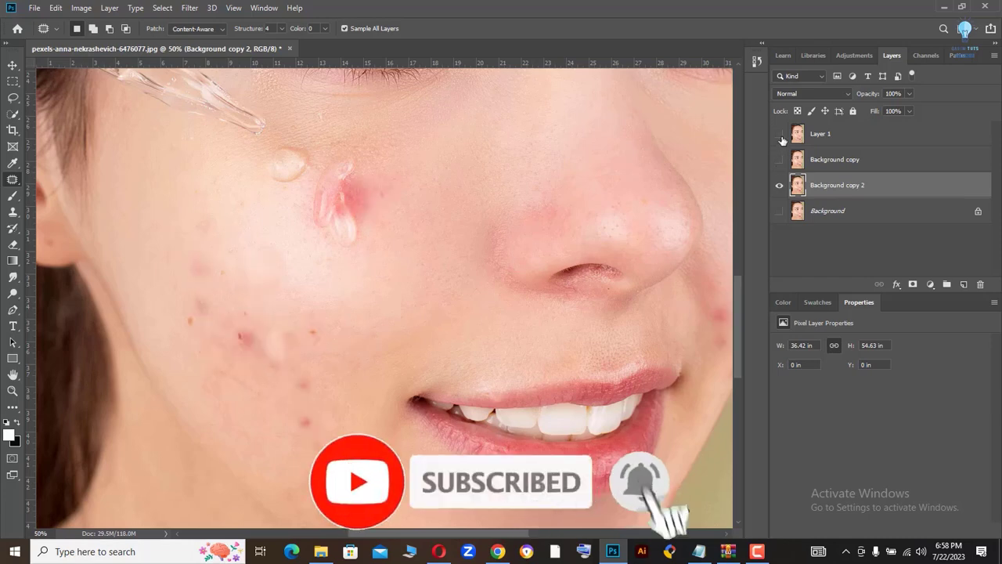
pyautogui.click(779, 134)
pyautogui.click(779, 185)
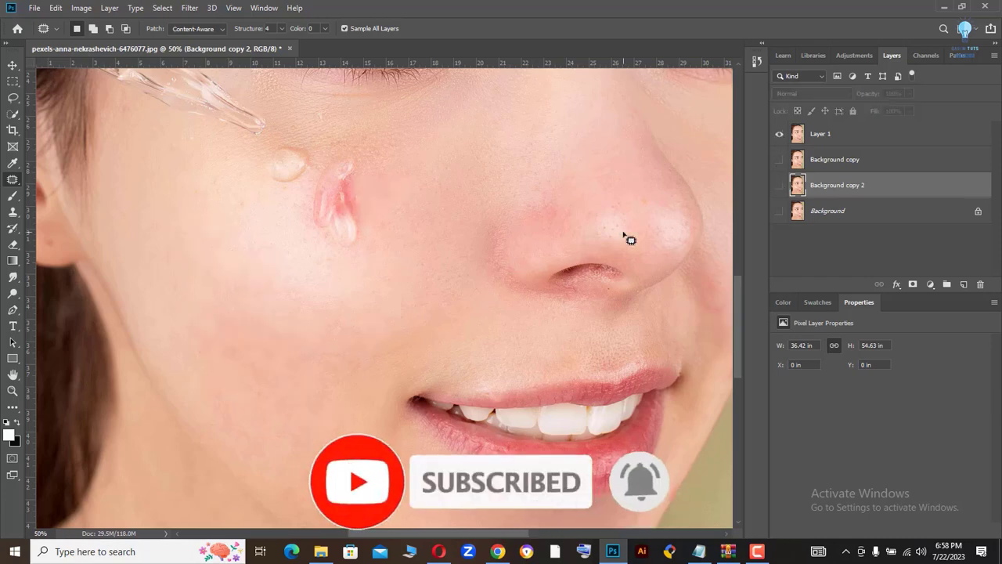
pyautogui.hotkey('ctrl', '-')
pyautogui.hotkey('ctrl', '-')
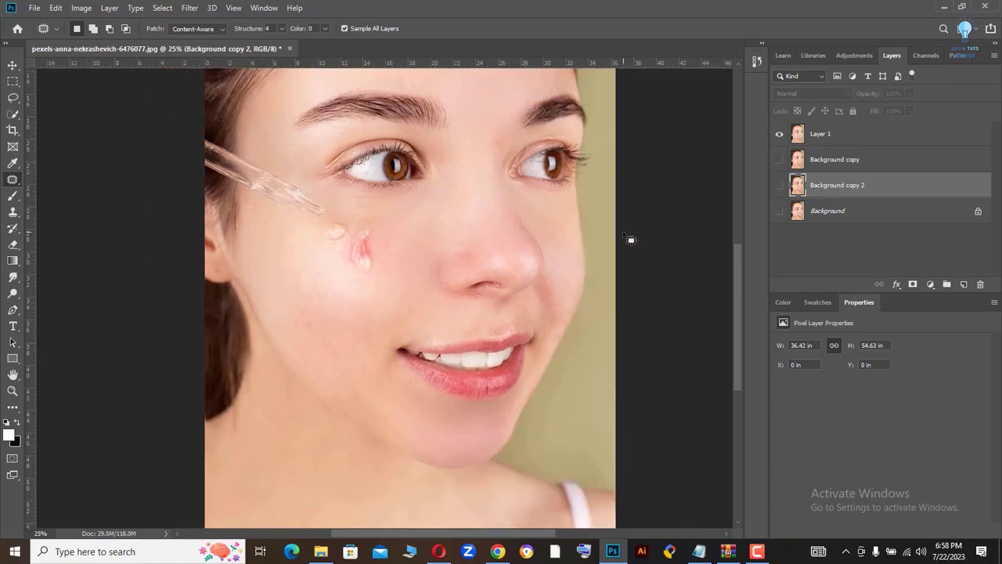
pyautogui.hotkey('ctrl', '-')
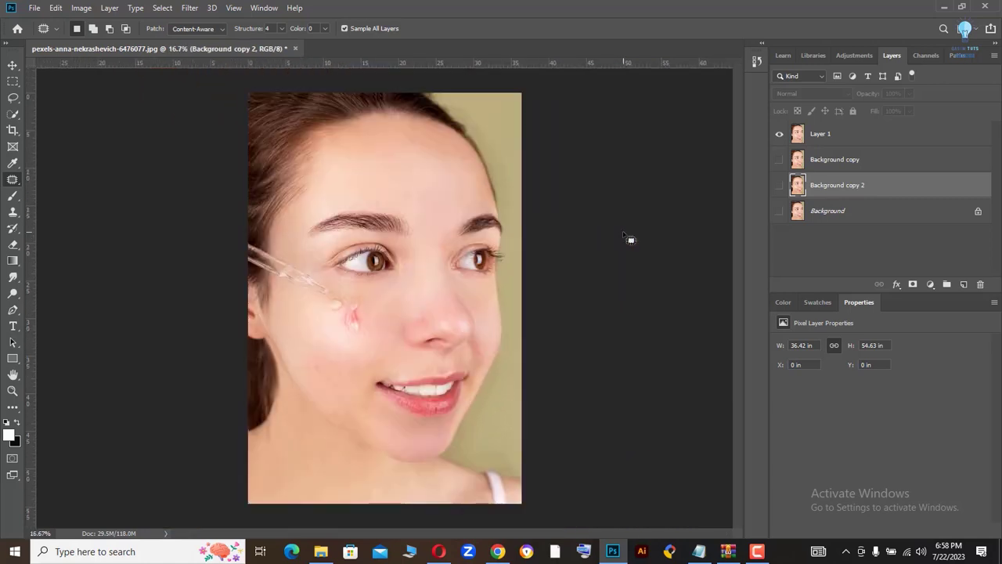